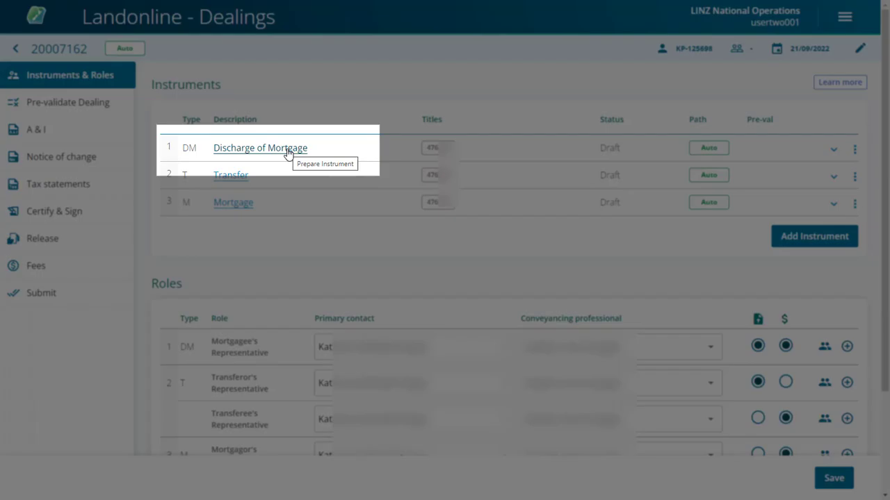
Open the Discharge of Mortgage and keep its existing ASB Bank Limited affected mortgage
left_click(288, 151)
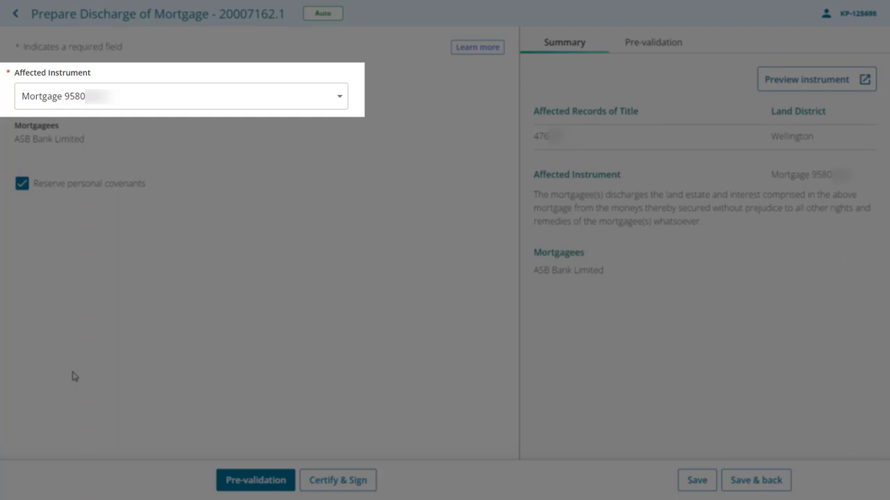
left_click(340, 98)
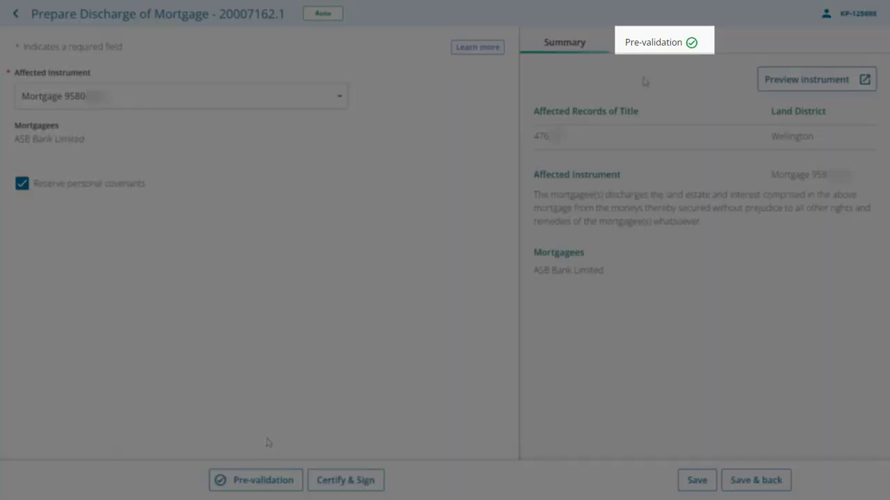
View the Pre-validation tab showing 'Instrument passed pre-validation.'
left_click(651, 43)
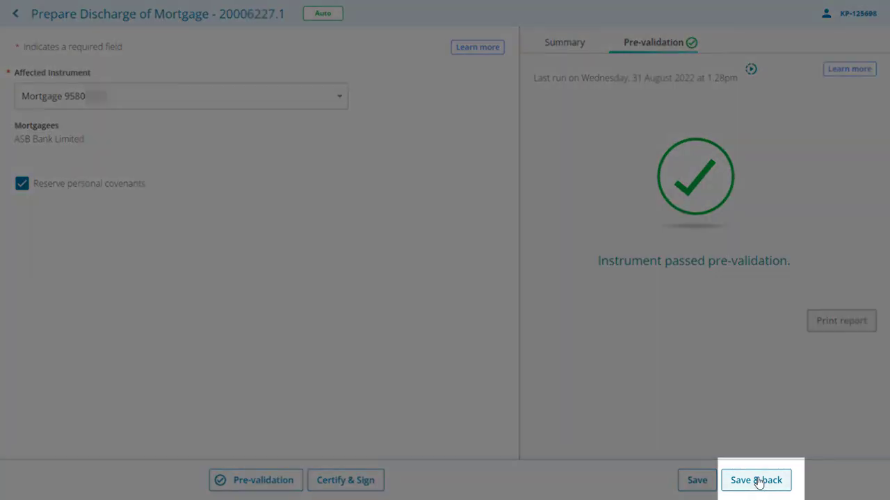
Save the discharge with Save & back and start preparing the Transfer instrument
left_click(758, 480)
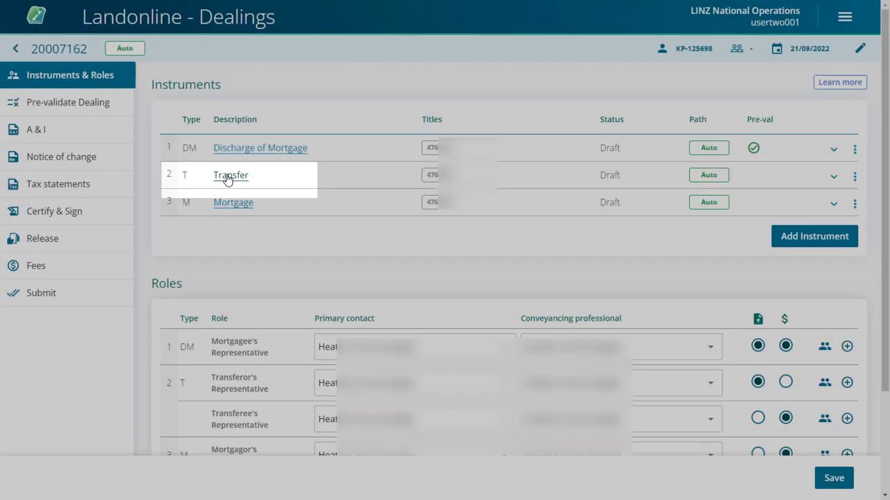
left_click(227, 178)
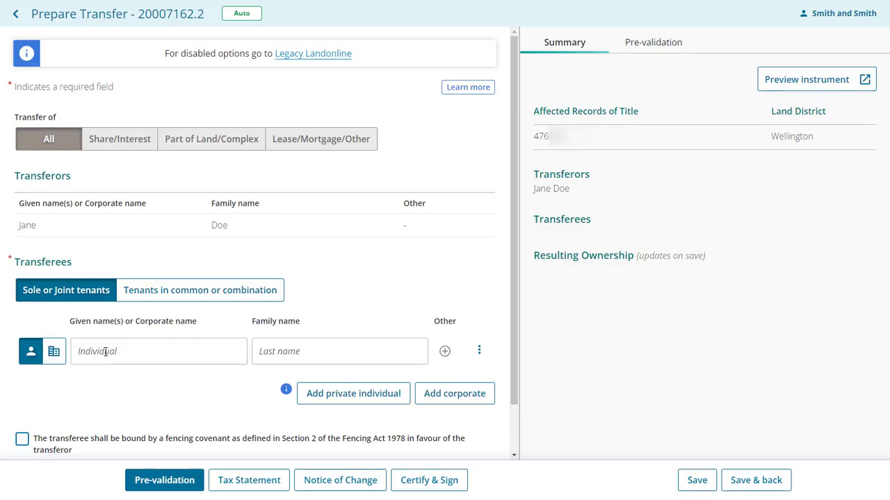
Enter given and family names for two private individual transferees
type("Jane")
key("Tab")
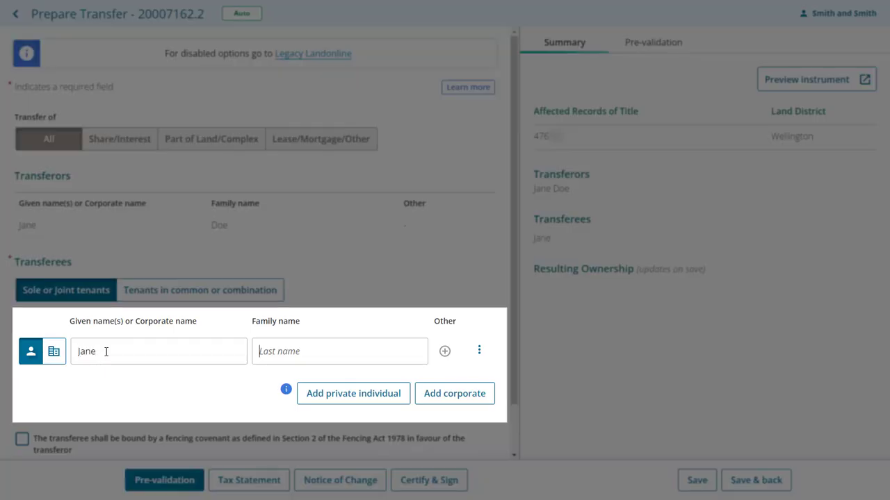
type("Doe")
left_click(329, 394)
type("John")
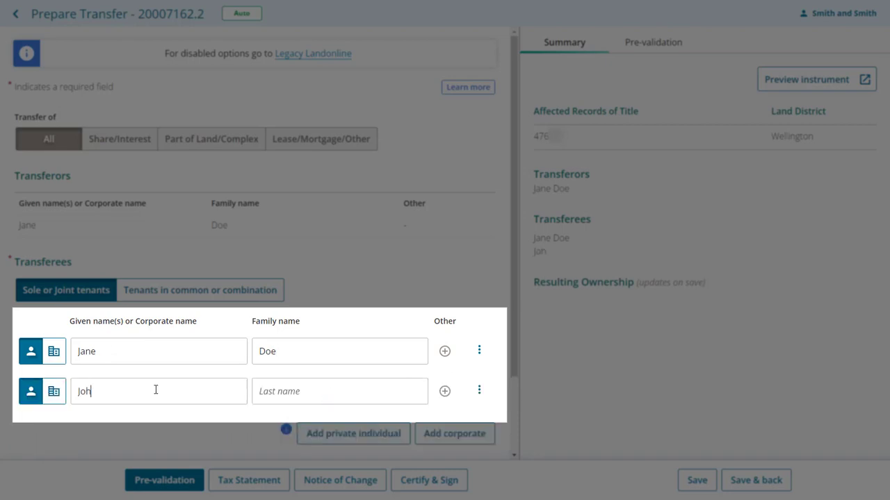
key("Tab")
type("Doe")
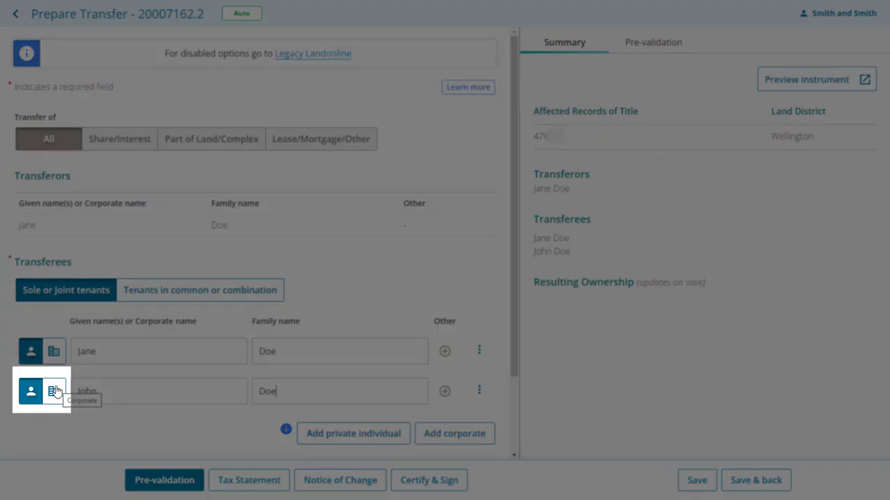
Briefly switch the second transferee to corporate and back, fixing its names
left_click(57, 391)
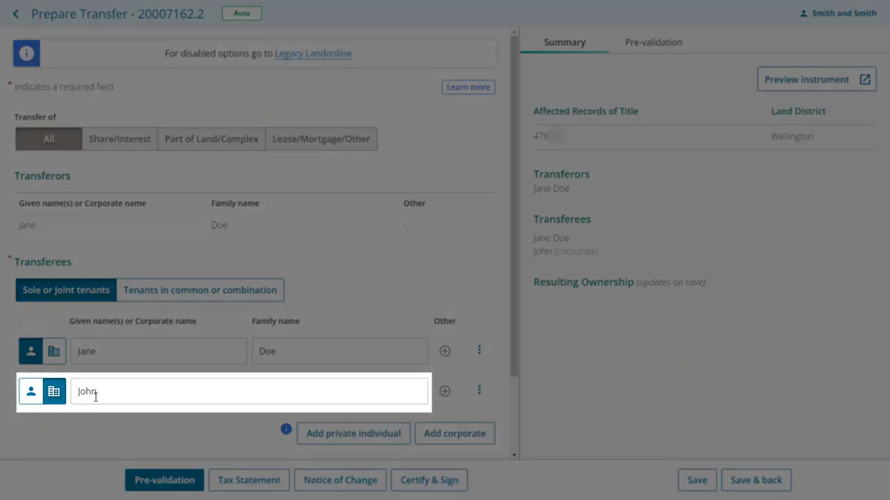
type("Ltd")
left_click(30, 394)
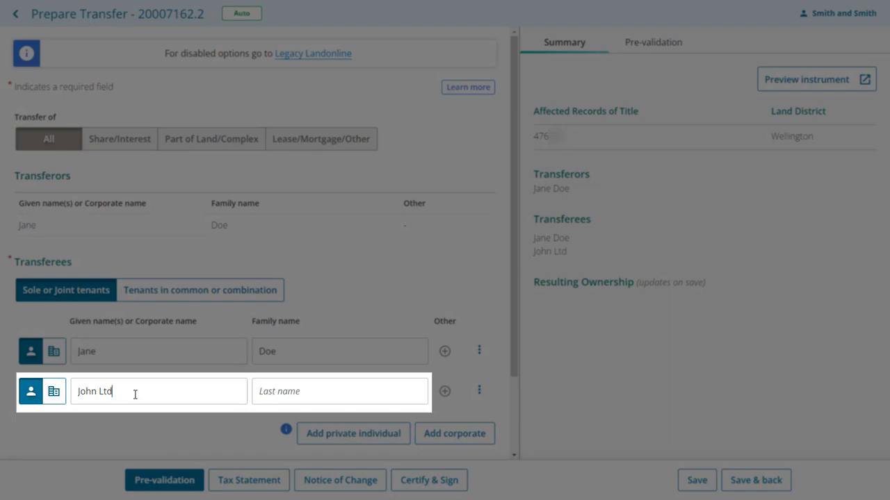
key("BackSpace")
key("BackSpace")
key("BackSpace")
key("BackSpace")
left_click(280, 393)
type("Doe")
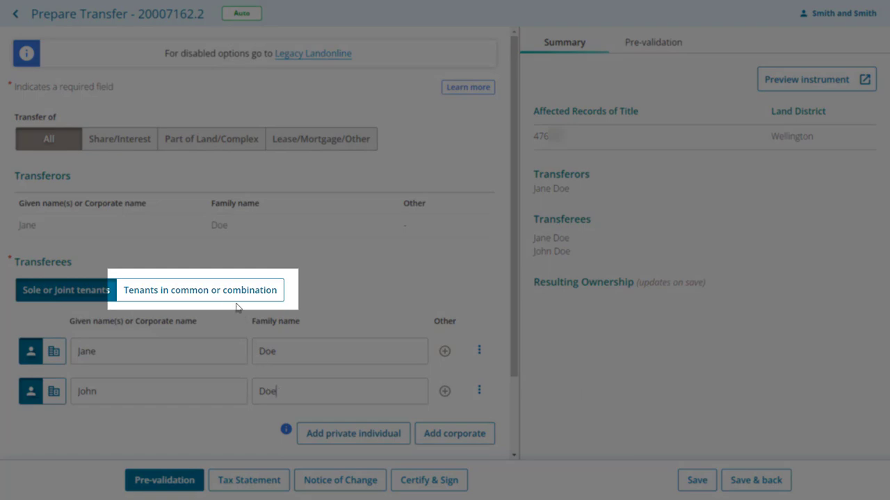
Make the transferees tenants in common and add a transferee group
left_click(225, 296)
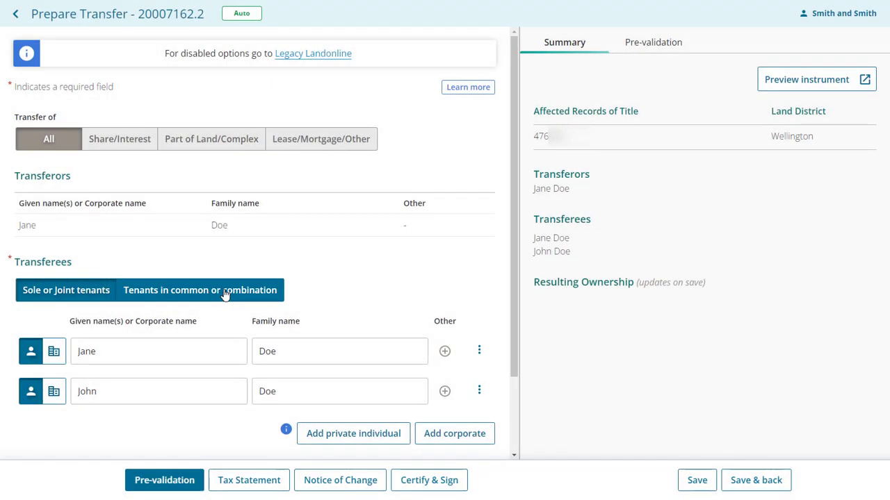
left_click(226, 295)
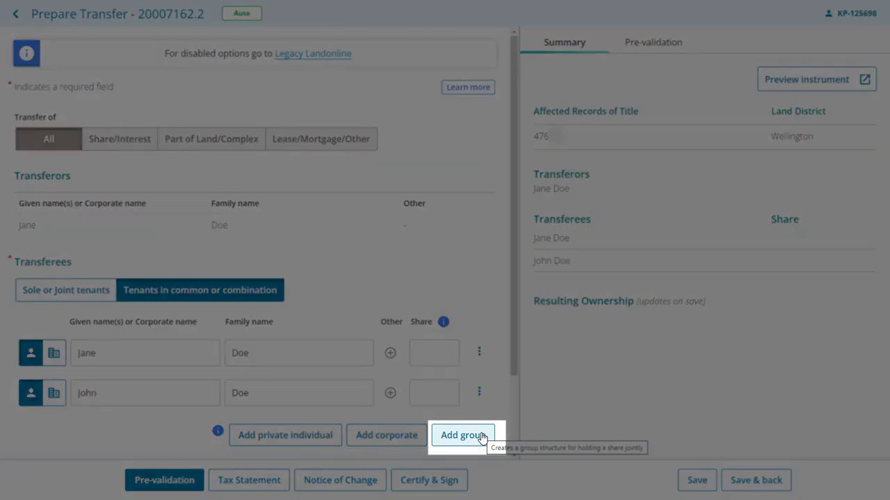
left_click(463, 435)
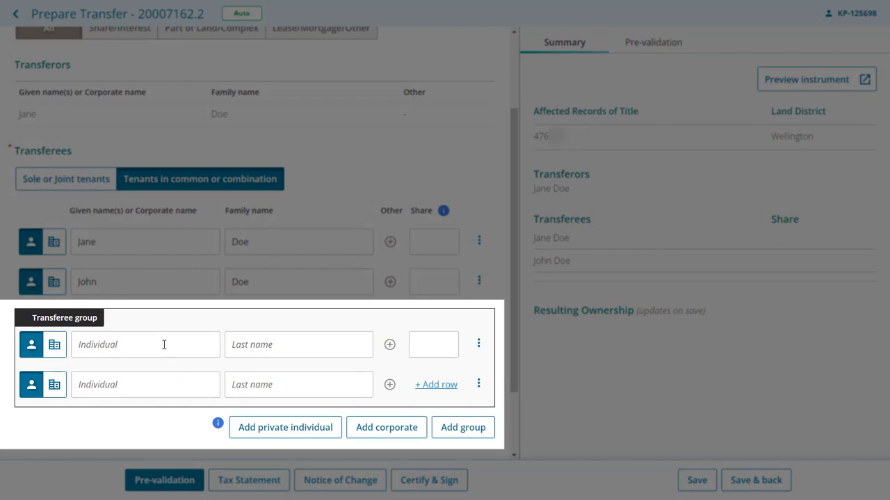
Enter the given and family names of the two group members
key("Tab")
left_click(144, 385)
key("Tab")
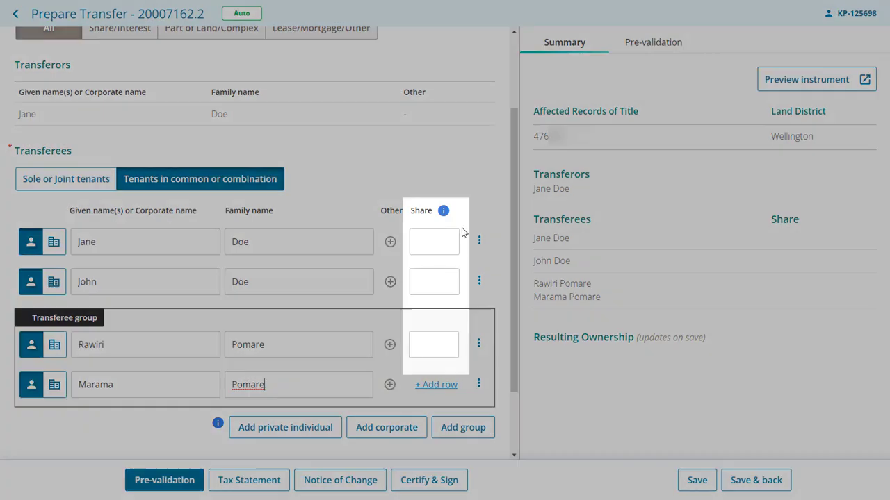
Give both individual transferees and the group a 1/3 share each
left_click(432, 241)
type("1/3")
left_click(432, 283)
type("1/3")
left_click(435, 344)
type("1/3")
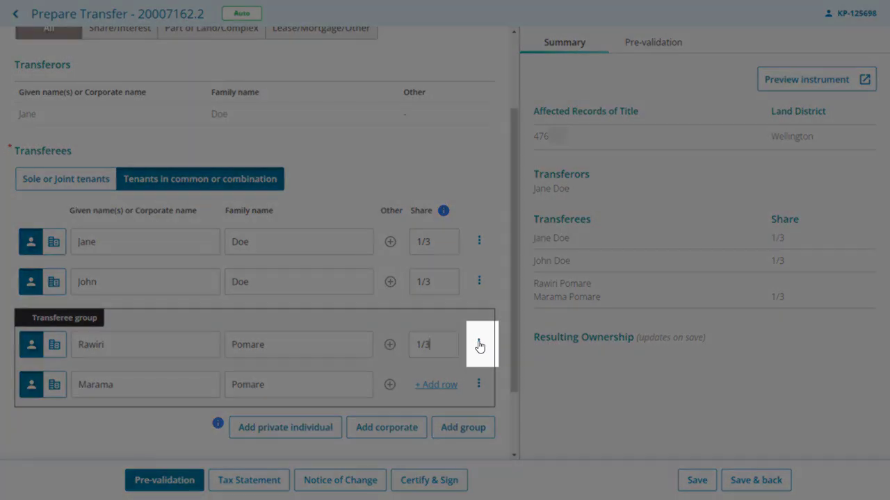
left_click(479, 345)
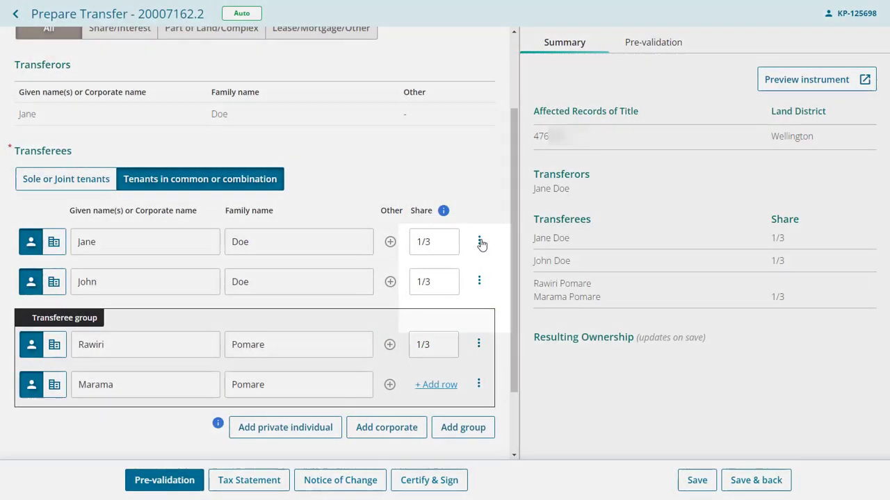
left_click(480, 242)
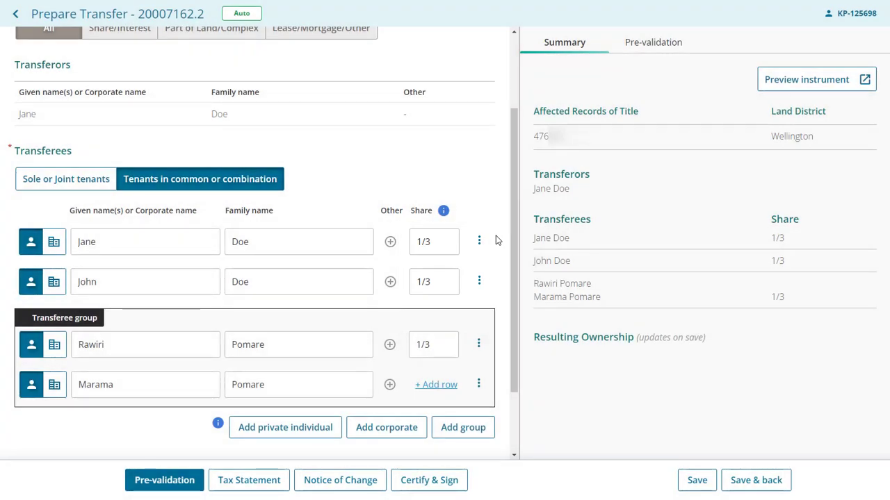
Scroll down the Transfer form to its Save button and Resulting Ownership summary
scroll(497, 240, "down", 2)
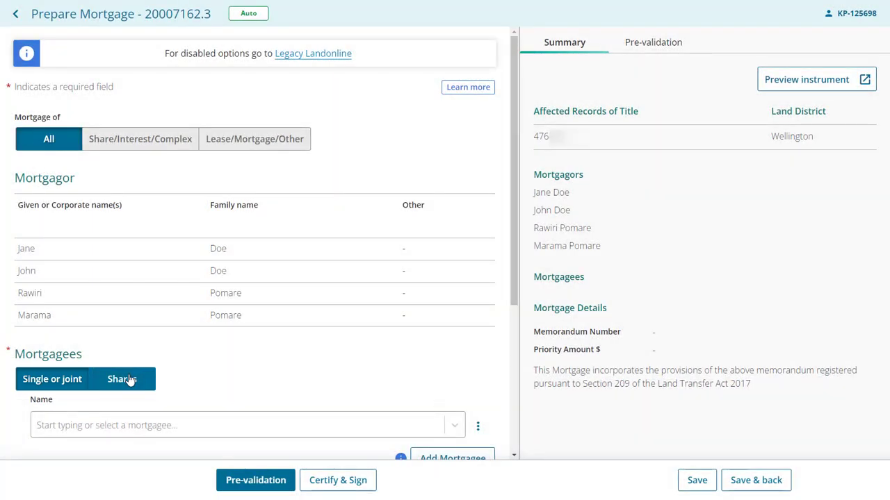
Set the mortgagees to hold in shares and add a joint mortgagee group
left_click(130, 380)
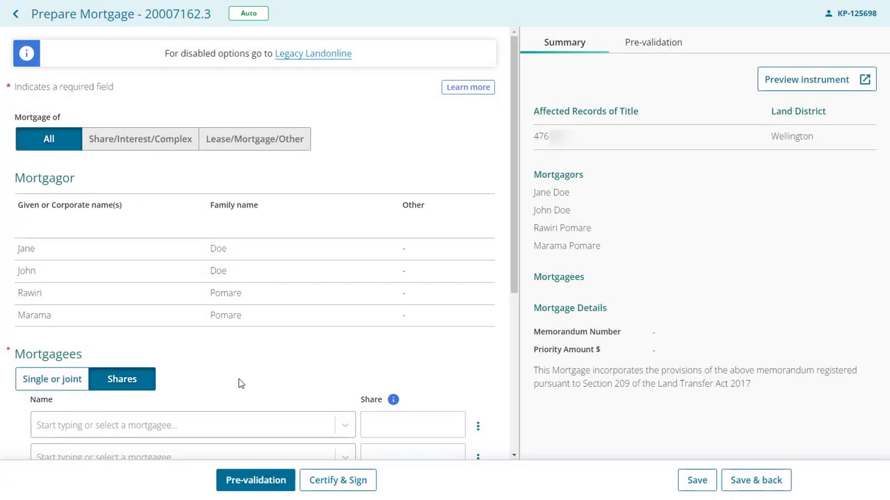
scroll(240, 384, "down", 2)
scroll(241, 383, "down", 1)
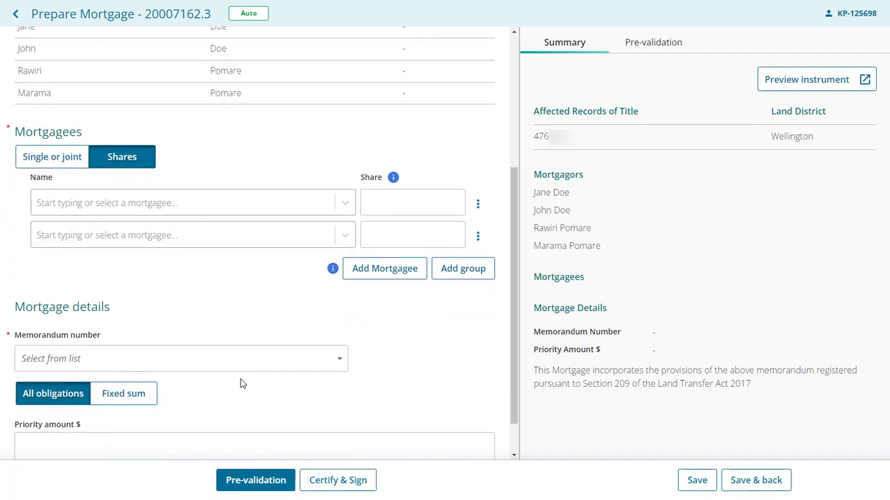
scroll(240, 383, "down", 1)
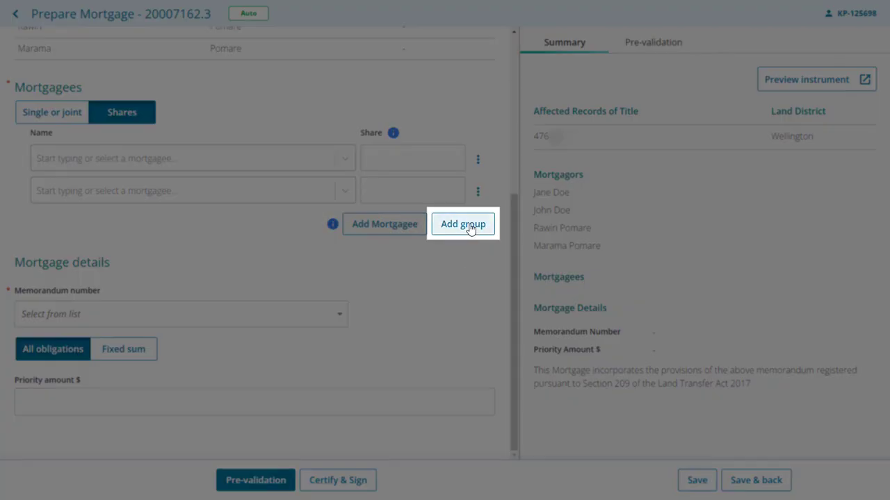
left_click(470, 228)
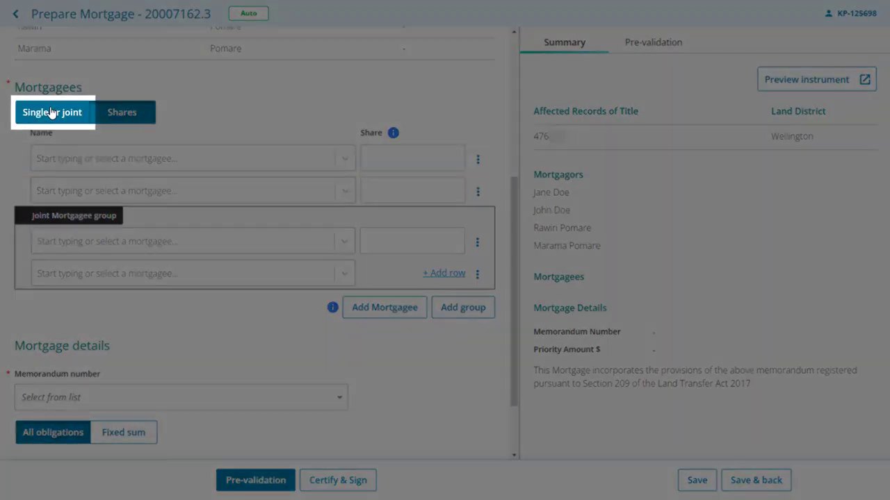
Hold singly or jointly with ANZ Bank New Zealand Limited as mortgagee and memorandum 2012/4308
left_click(50, 113)
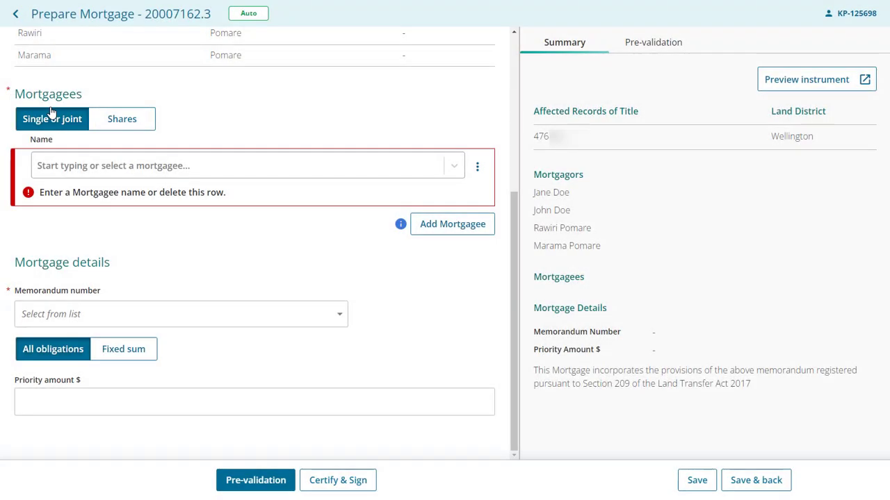
left_click(453, 166)
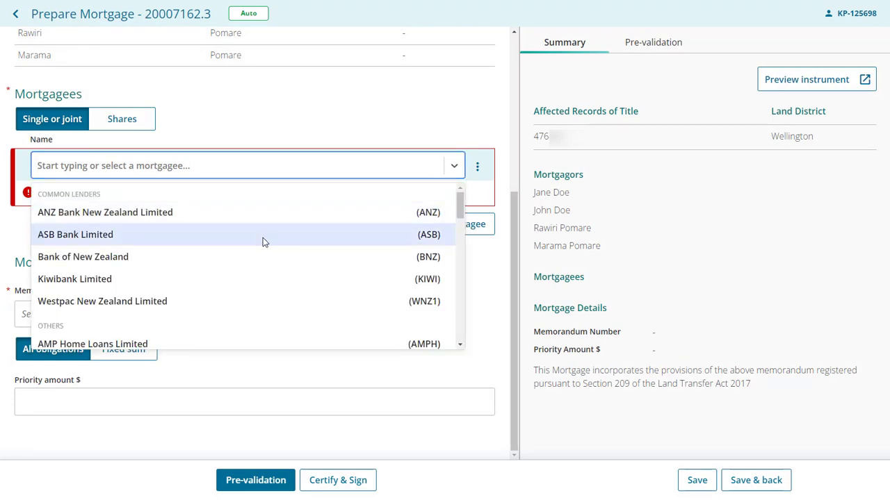
left_click(125, 169)
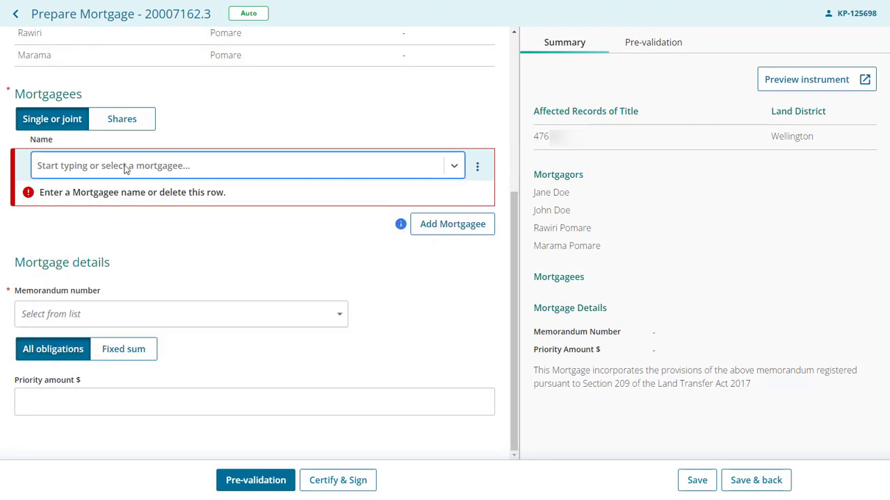
left_click(125, 169)
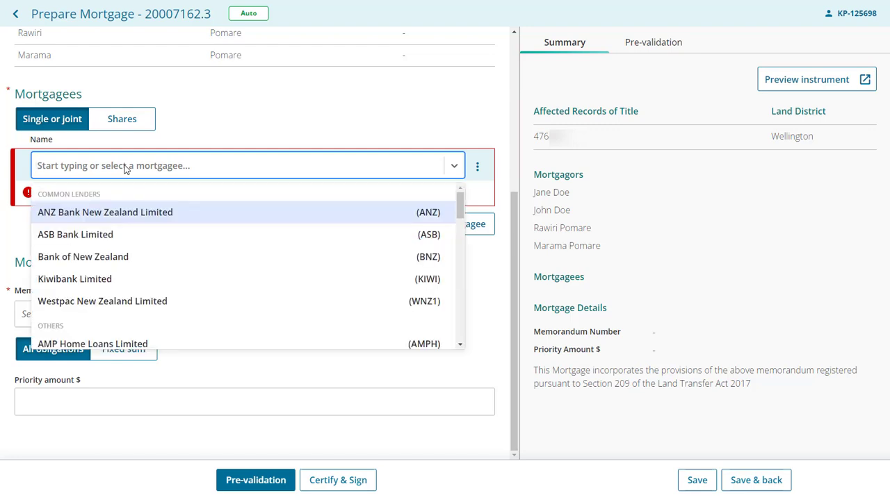
type("anz")
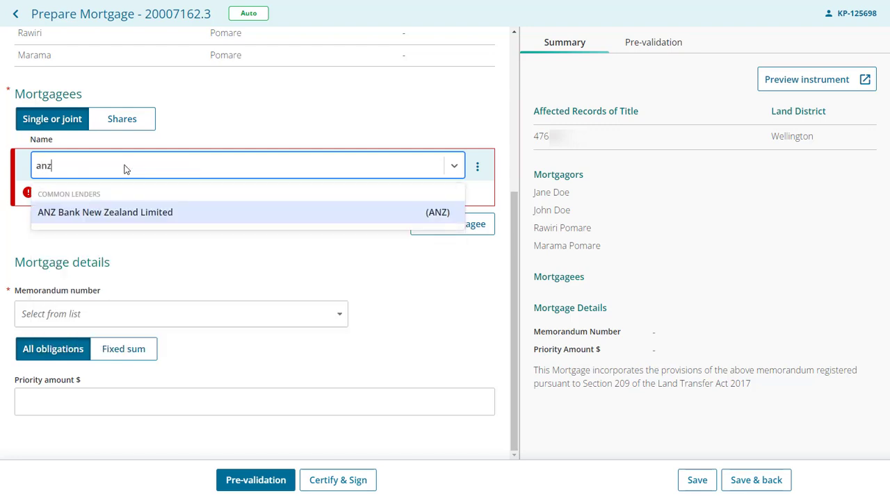
left_click(133, 217)
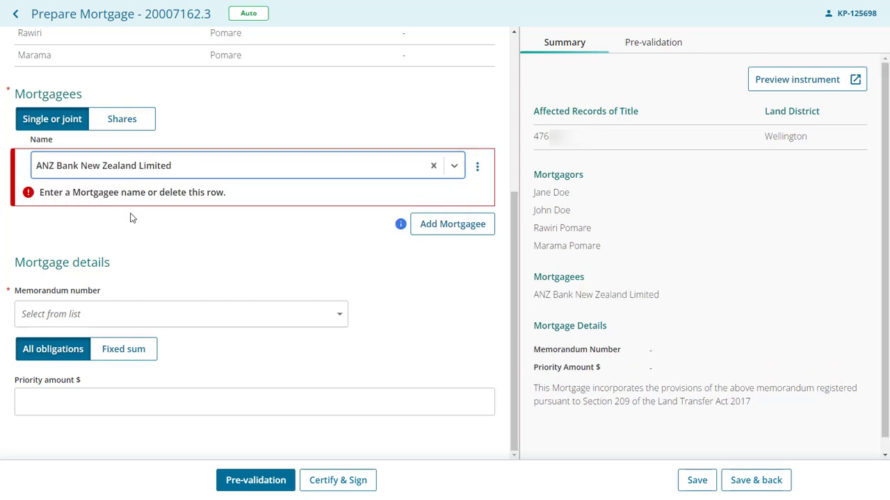
left_click(118, 319)
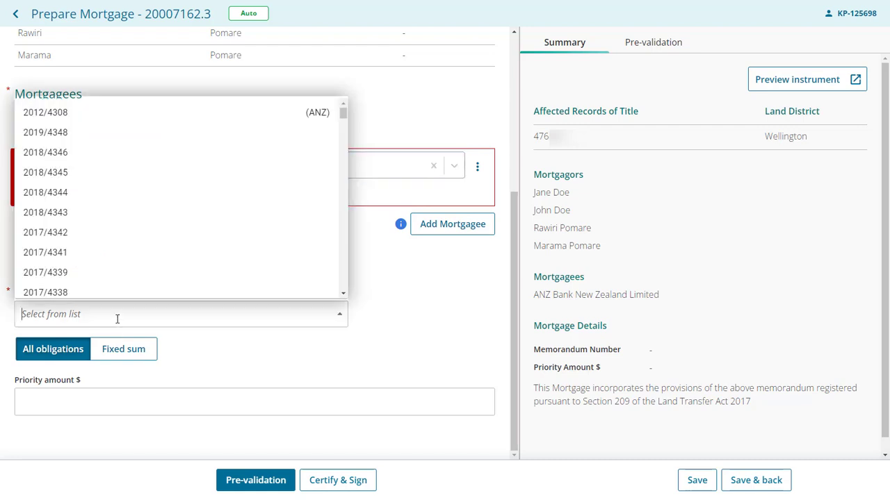
left_click(61, 113)
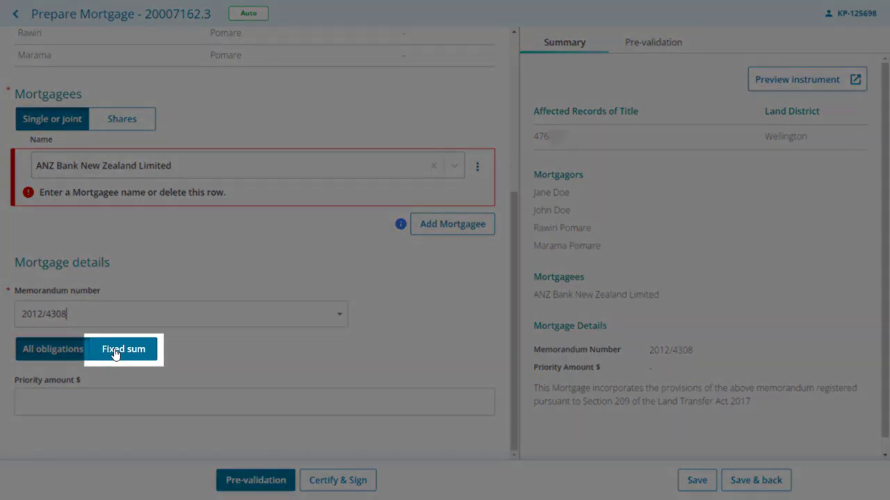
Secure all obligations under the mortgage with a priority amount of 700000
left_click(115, 353)
scroll(436, 365, "down", 2)
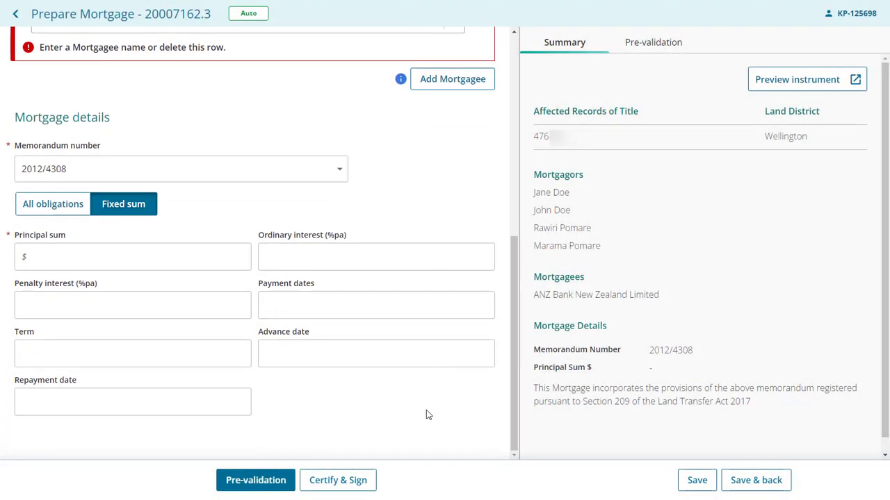
left_click(48, 205)
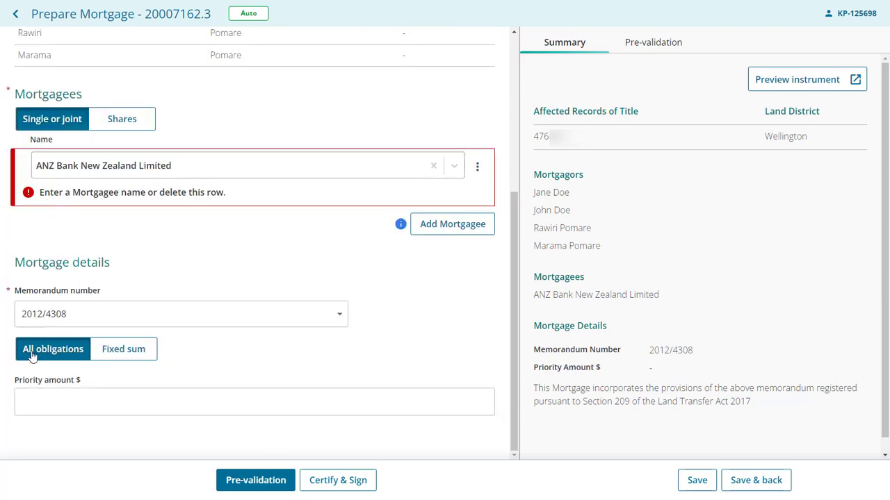
left_click(30, 404)
type("700000")
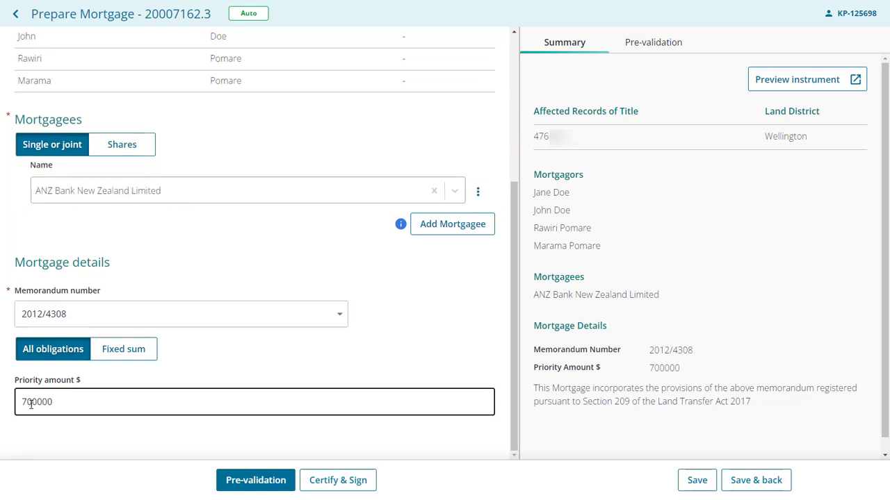
left_click(60, 435)
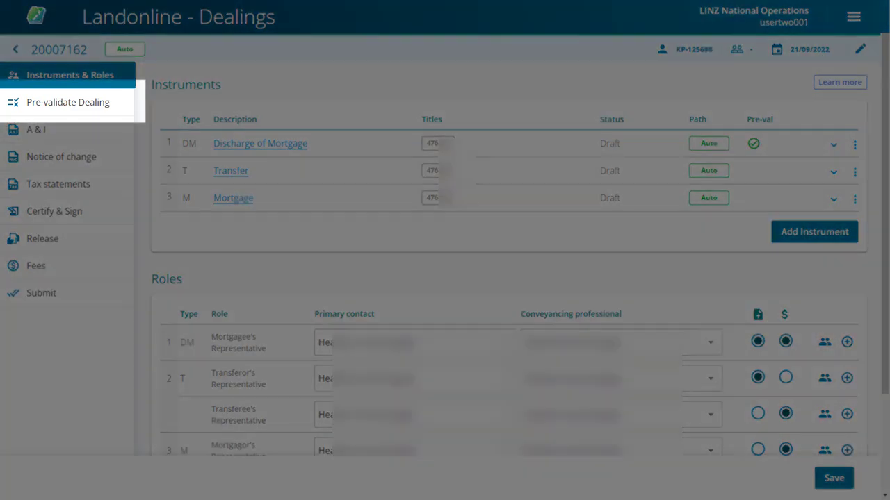
Run pre-validation on the whole dealing from the Pre-validate Dealing page, twice
left_click(70, 106)
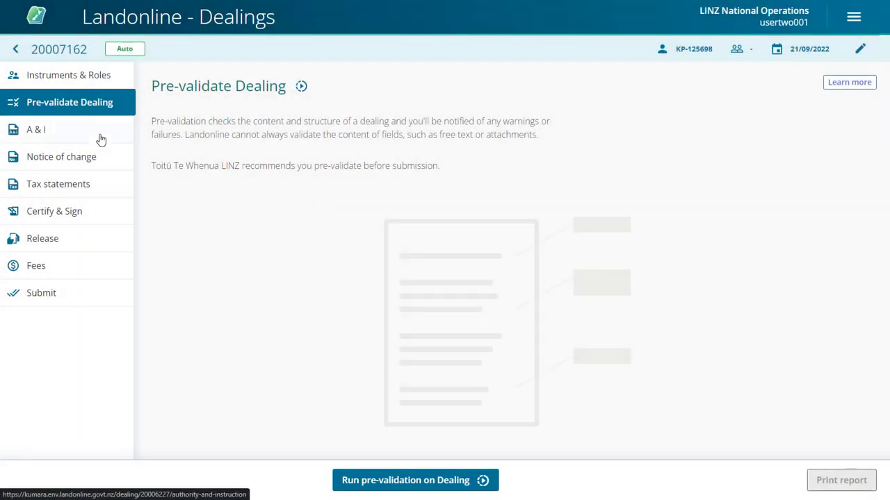
left_click(407, 480)
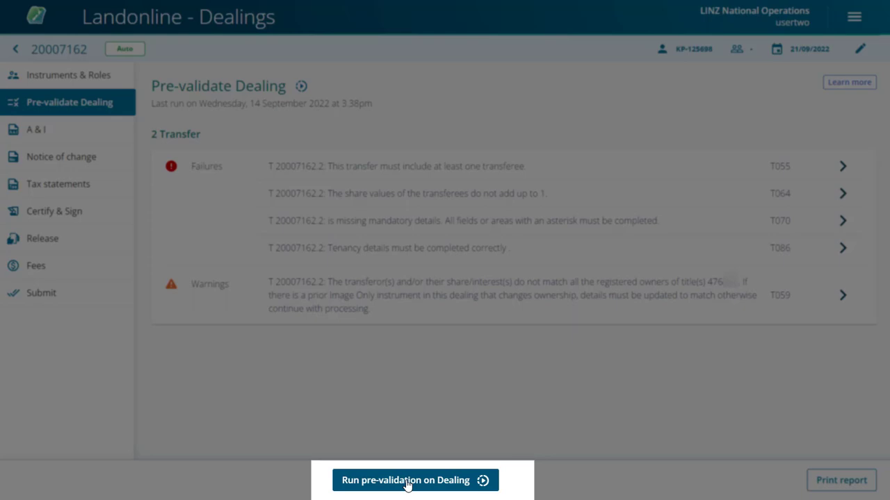
left_click(407, 484)
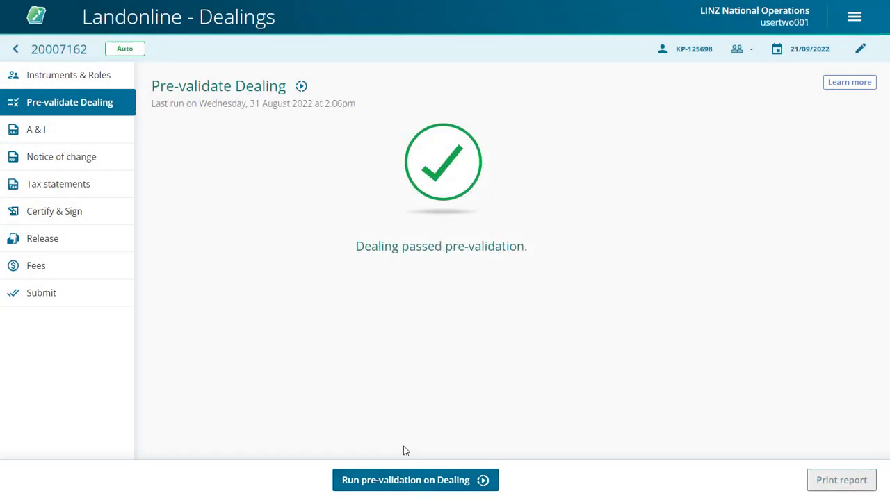